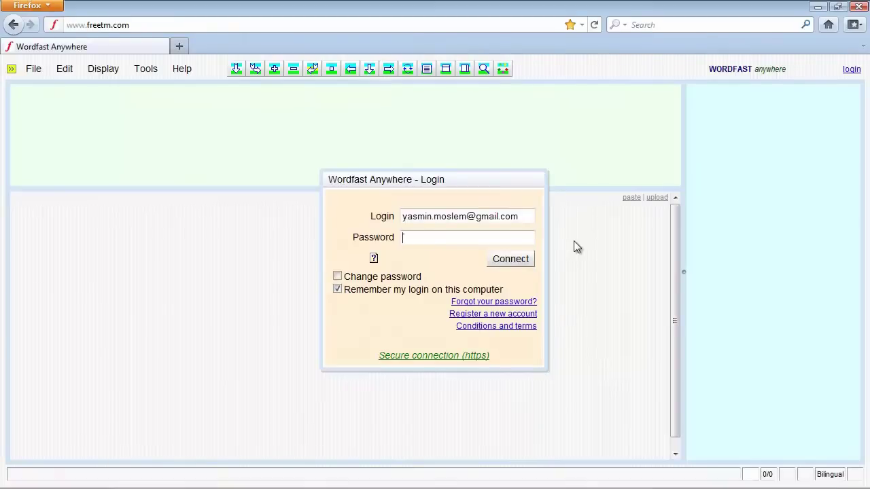
# Step: Sign in with the account password to reach the workspace with the AR>EN memory loaded
pyautogui.write('•••••••••')
pyautogui.click(515, 266)
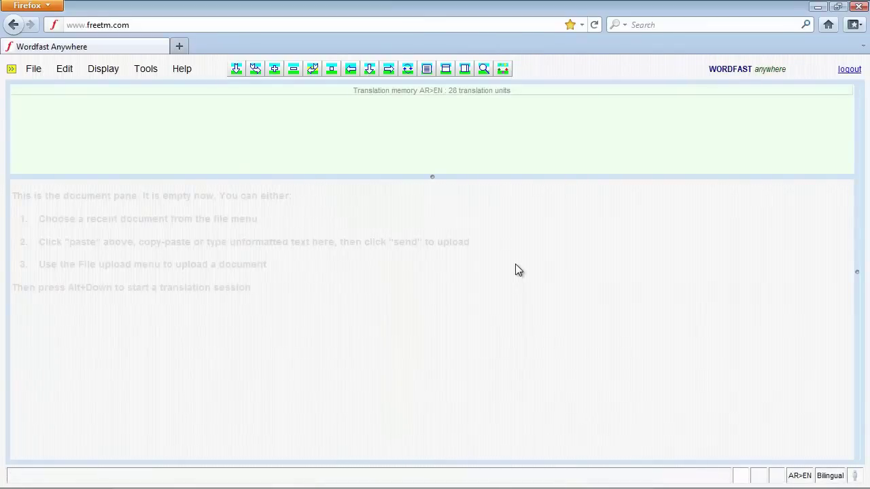
# Step: From the TMs setup, start a new memory upload with symbolic name jobtm
pyautogui.click(503, 68)
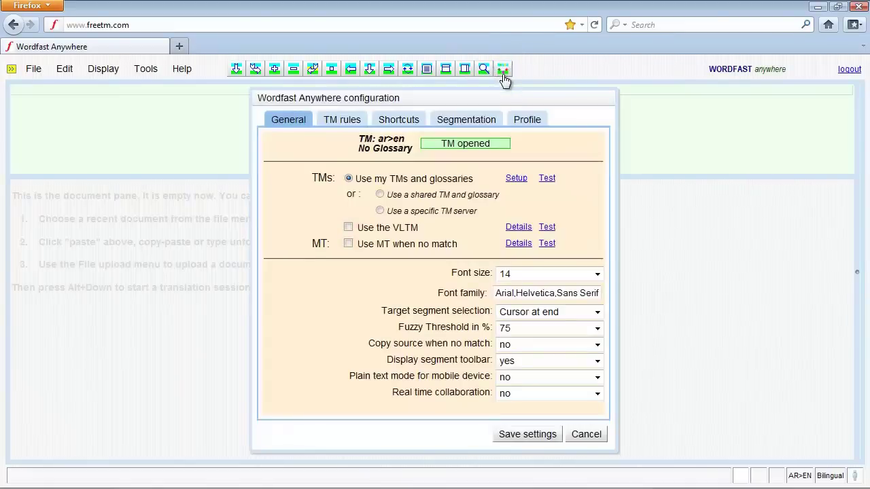
pyautogui.click(516, 178)
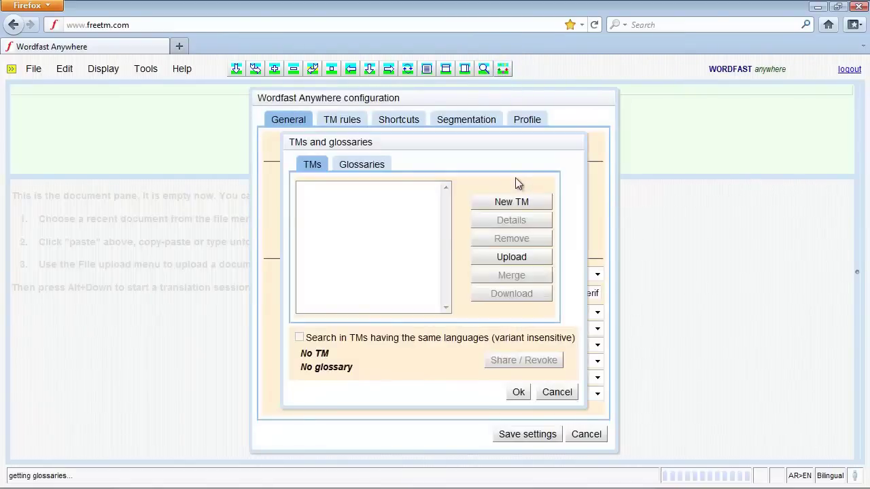
pyautogui.click(538, 261)
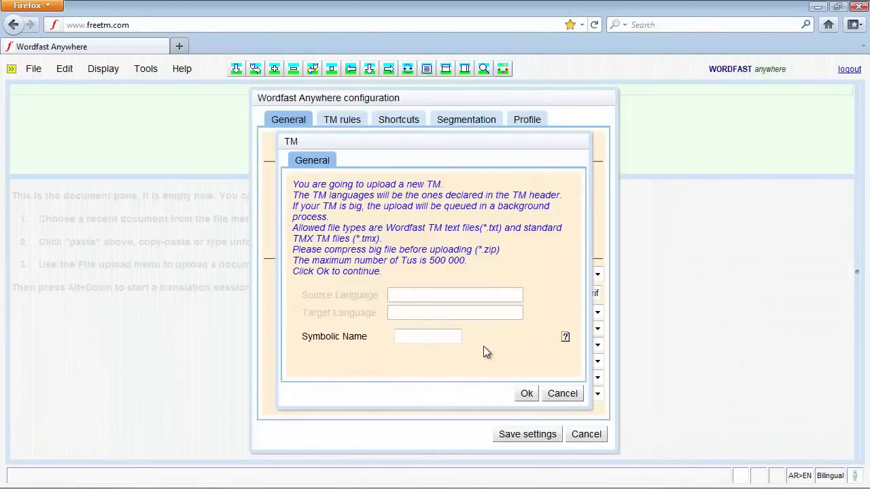
pyautogui.write('jobtm')
# Step: Upload TM.txt as the jobtm memory, adding one EN-US>AR-SA translation unit
pyautogui.click(526, 394)
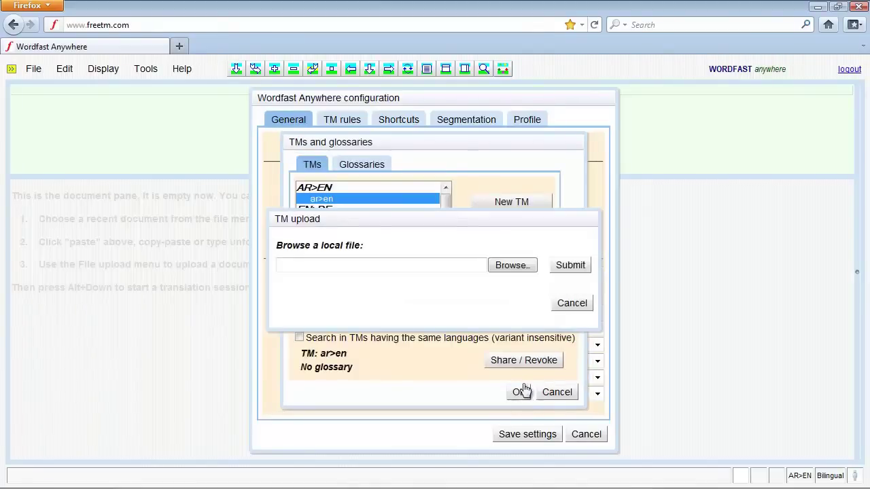
pyautogui.click(507, 267)
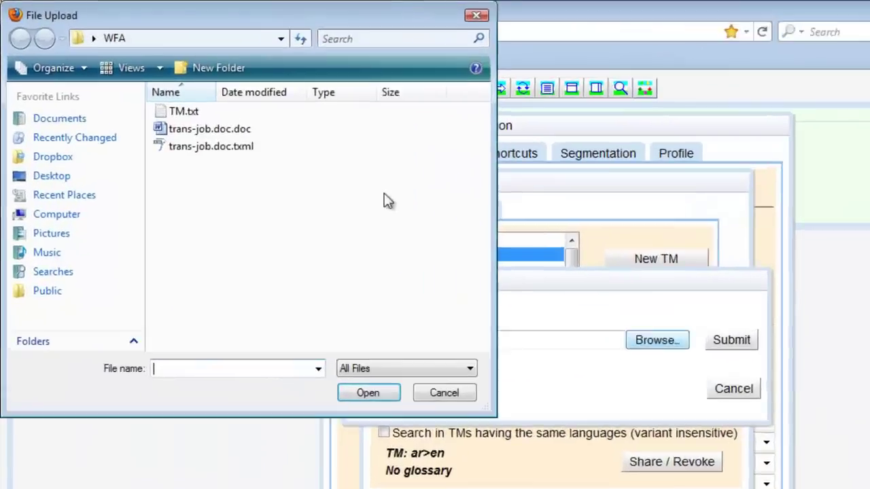
pyautogui.click(194, 113)
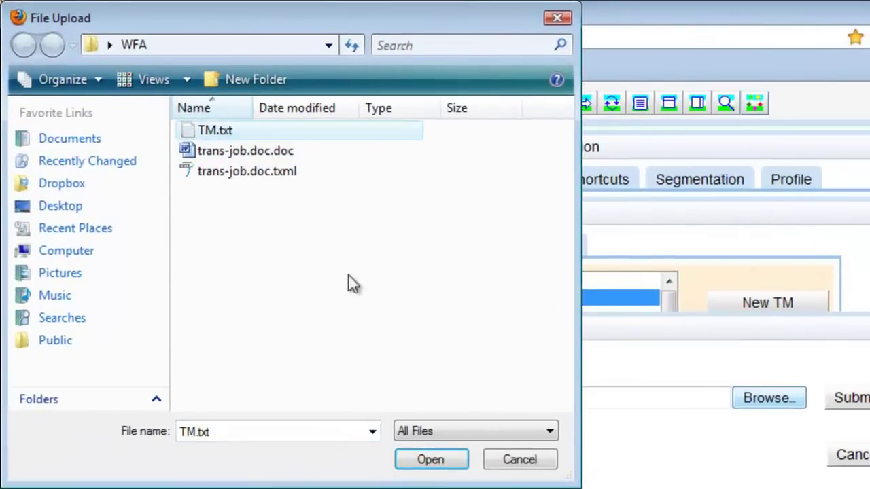
pyautogui.click(438, 464)
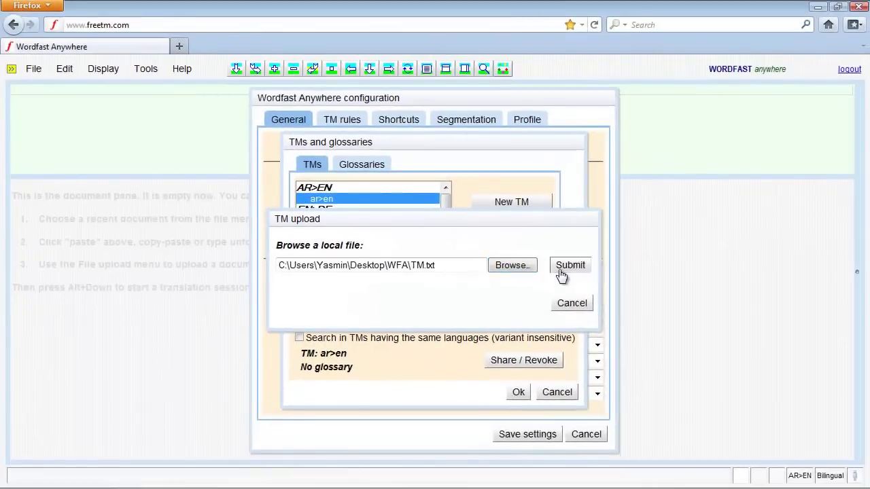
pyautogui.click(835, 398)
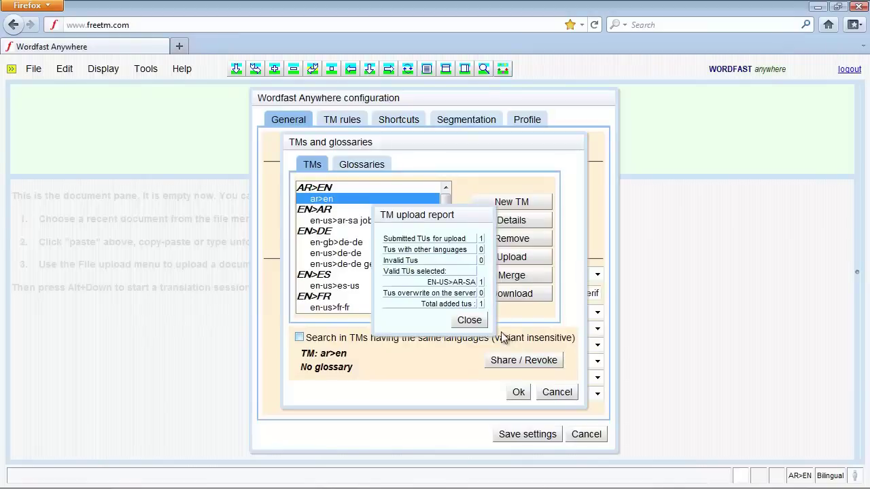
# Step: Select en-us>ar-sa jobtm as the active translation memory and save the settings
pyautogui.click(476, 324)
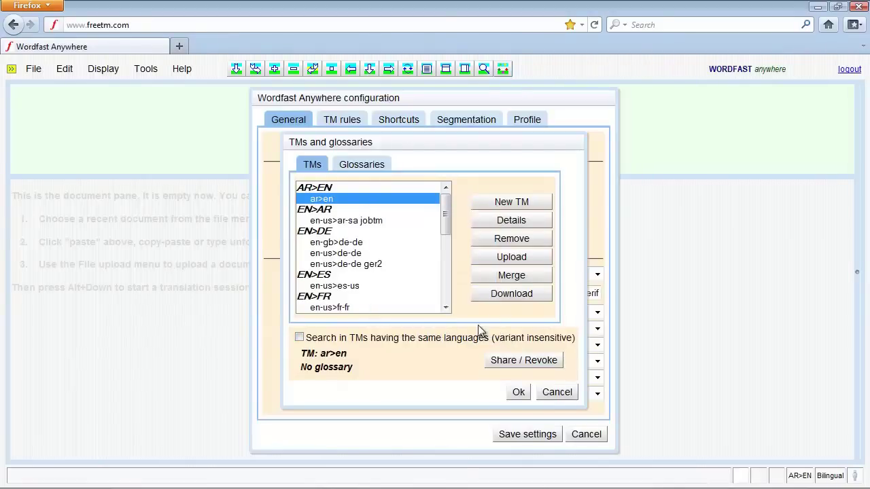
pyautogui.click(387, 222)
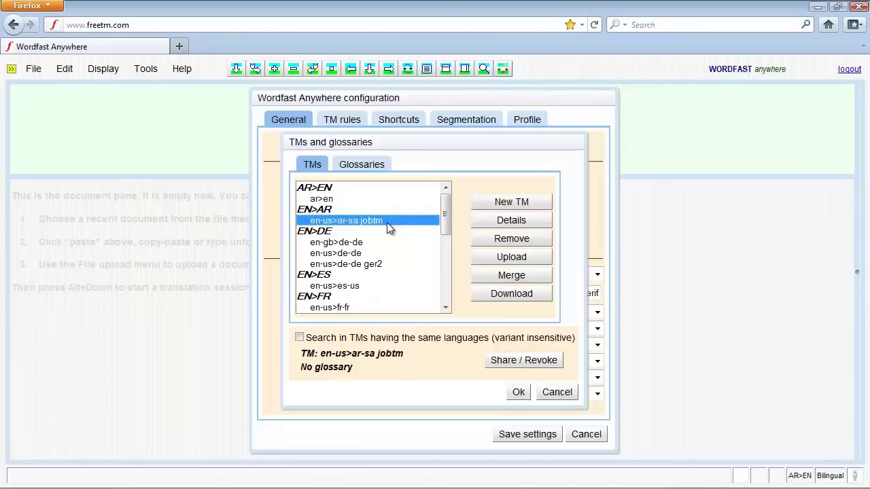
pyautogui.click(517, 392)
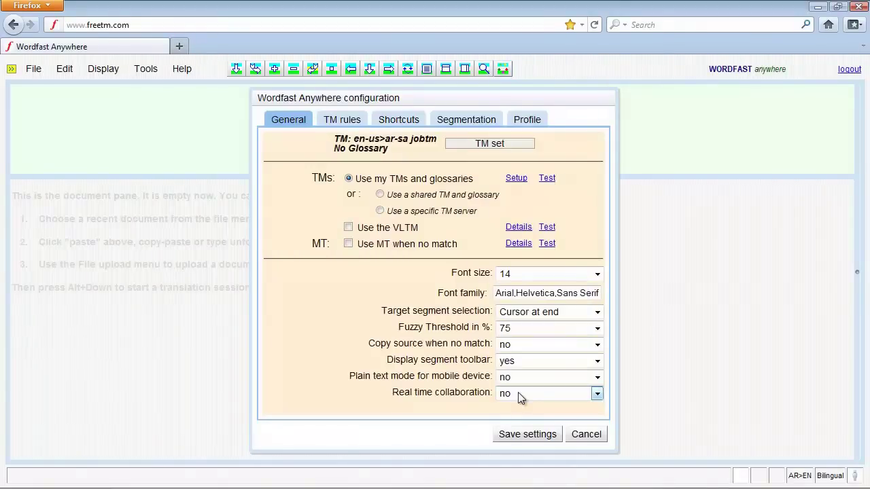
pyautogui.click(535, 434)
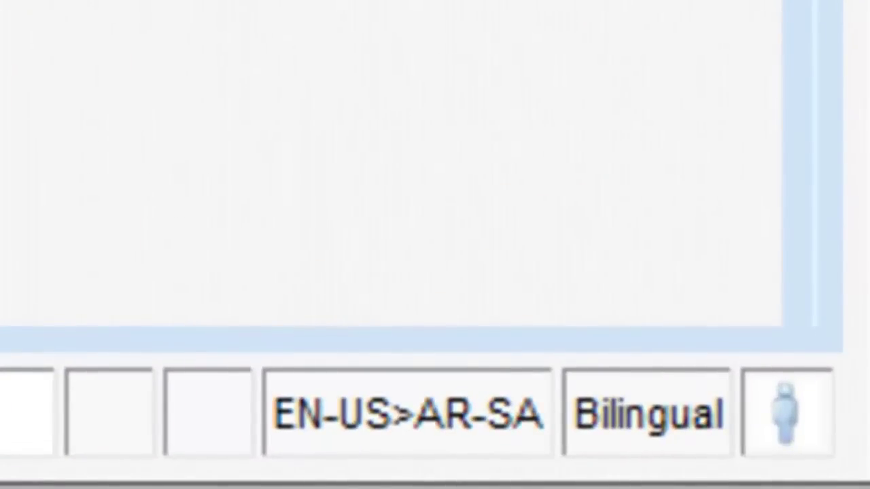
# Step: Choose trans-job.doc.txml from the WFA folder in the Upload Document File dialog
pyautogui.click(35, 69)
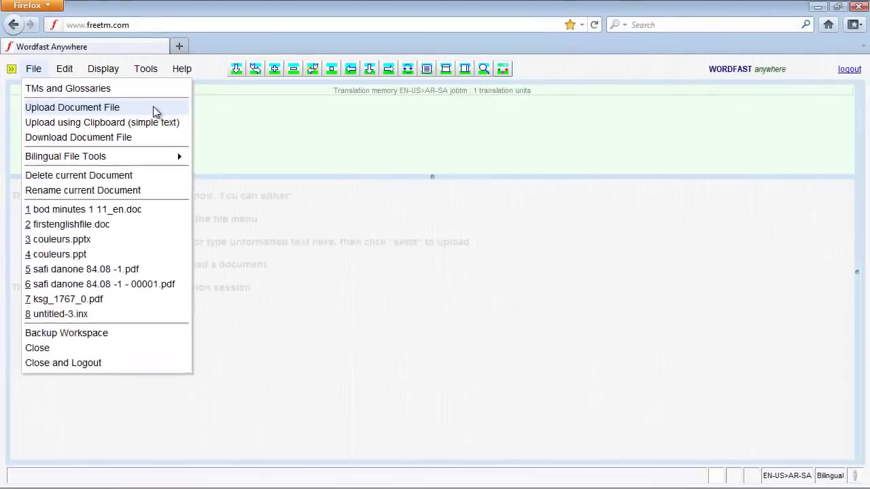
pyautogui.click(391, 241)
pyautogui.click(500, 262)
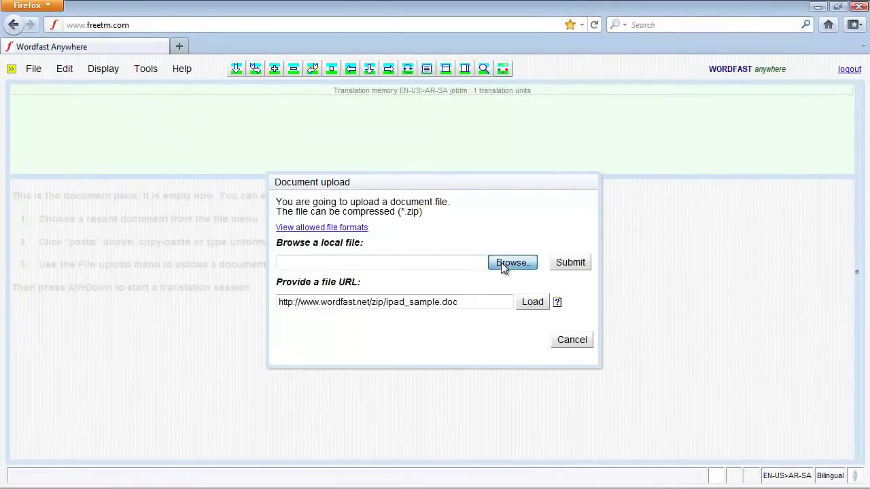
pyautogui.click(163, 113)
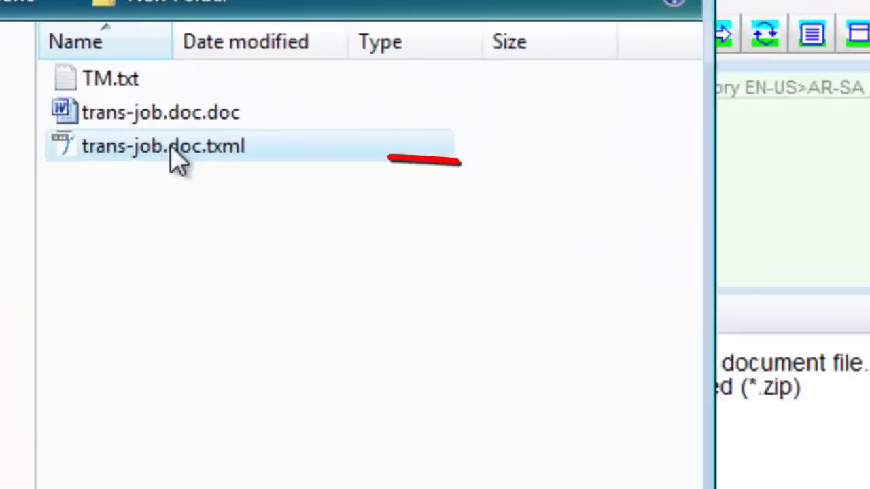
pyautogui.moveTo(208, 116)
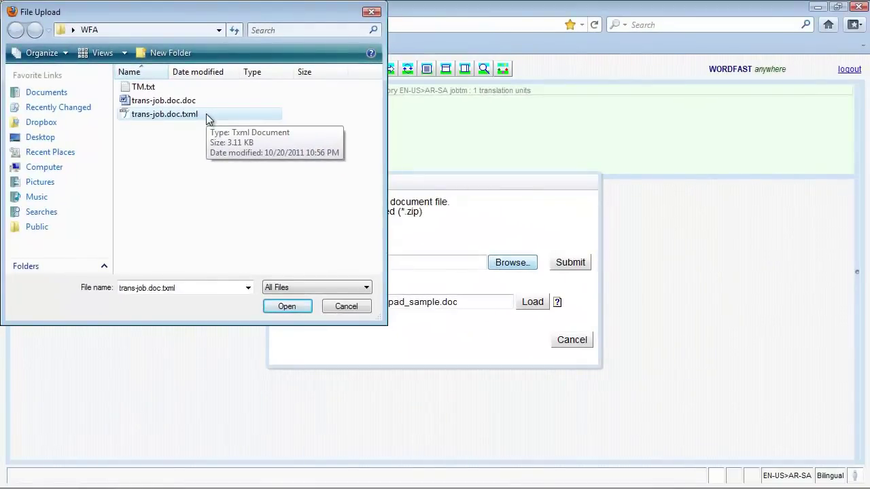
pyautogui.click(303, 312)
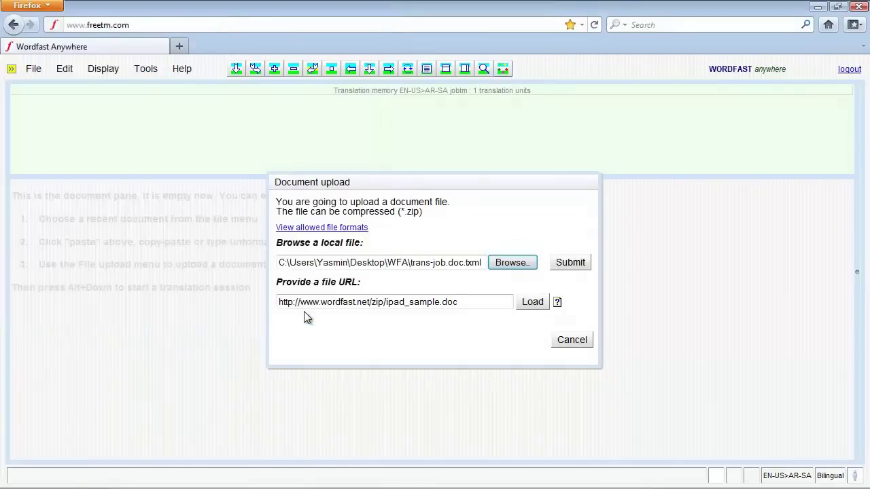
# Step: Upload the document and translate the first two sentences as 'الوردة برتقالية' and 'السيارة صفراء.'
pyautogui.click(567, 264)
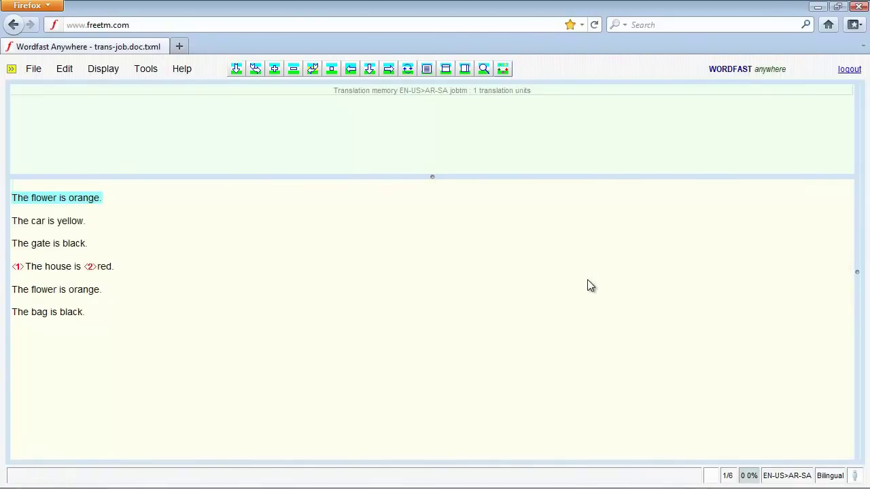
pyautogui.click(236, 69)
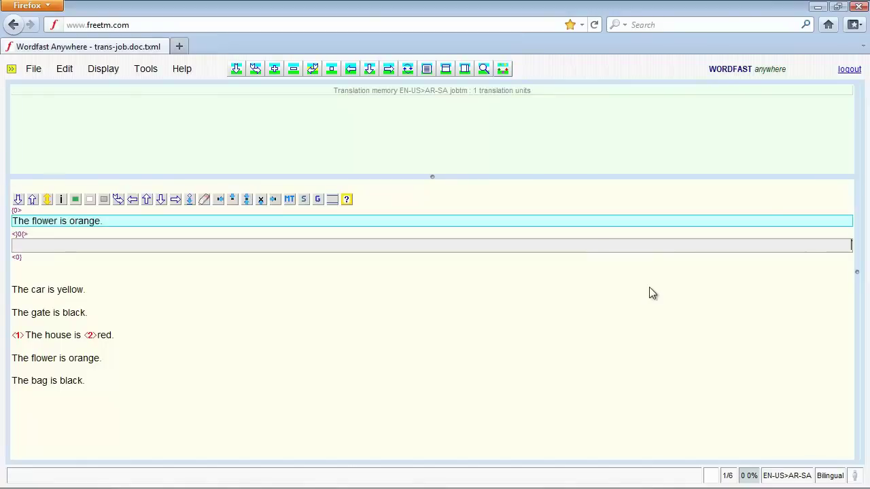
pyautogui.write('الوردة برتقالية')
pyautogui.hotkey('alt', 'Down')
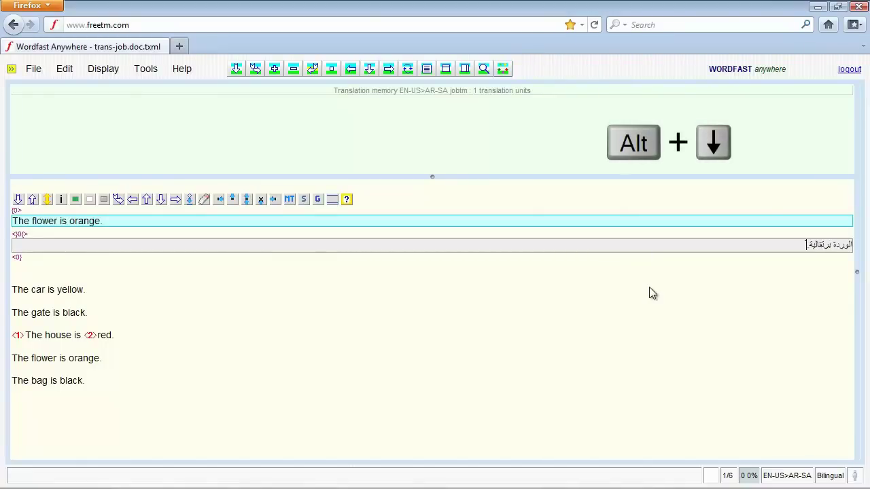
pyautogui.write('الس')
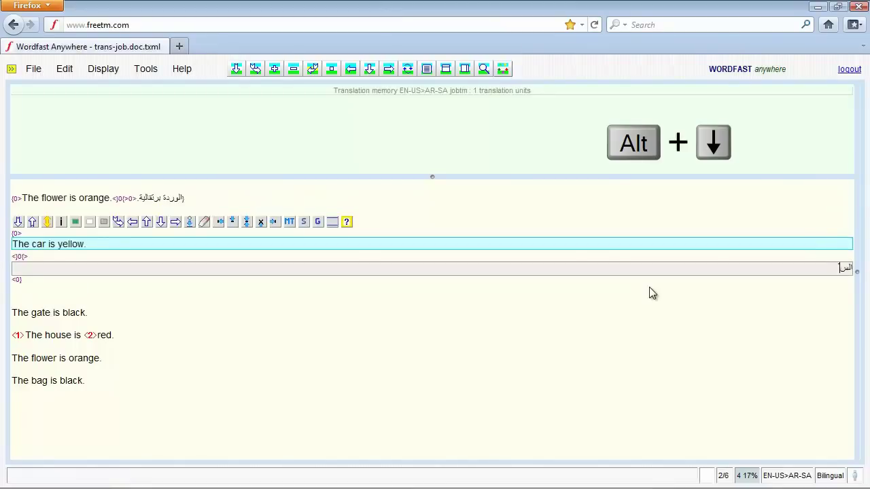
pyautogui.write('يارة صفراء.')
pyautogui.hotkey('alt', 'Down')
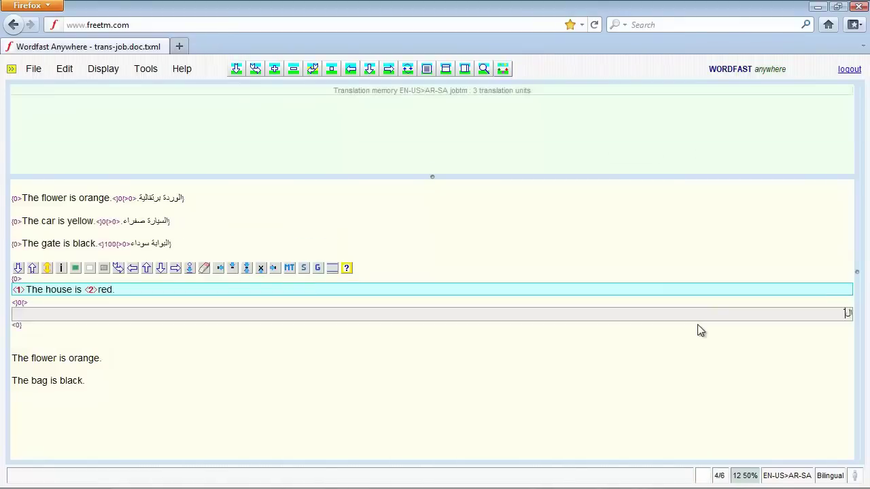
# Step: Translate the house sentence as 'المنزل أحمر' with placeables <1> and <2> inserted
pyautogui.write('المنزل أحمر.')
pyautogui.click(175, 271)
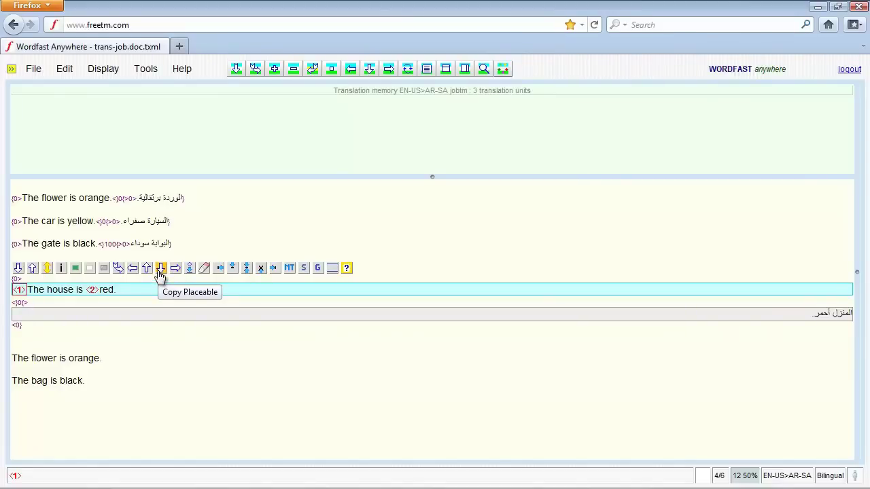
pyautogui.click(161, 272)
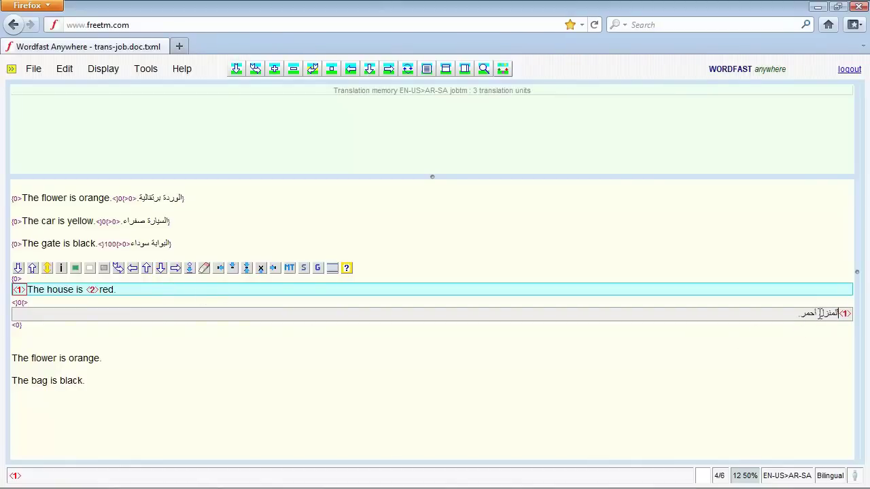
pyautogui.click(175, 269)
pyautogui.click(175, 269)
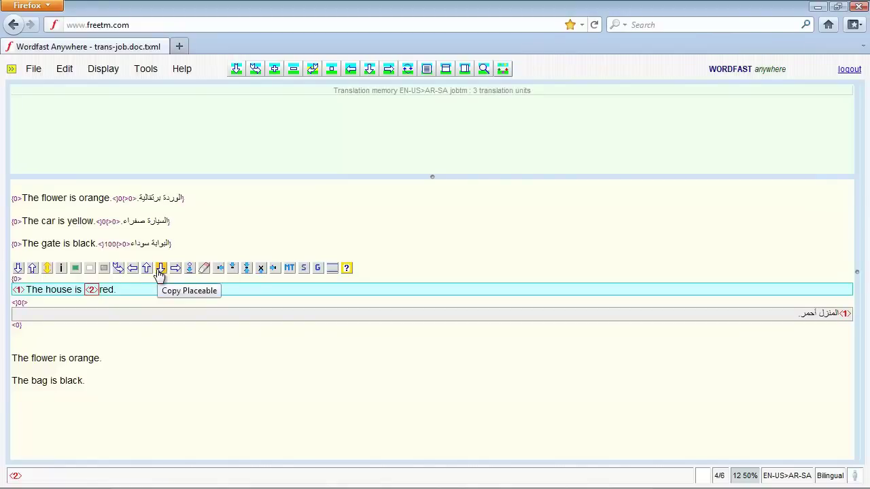
pyautogui.click(161, 269)
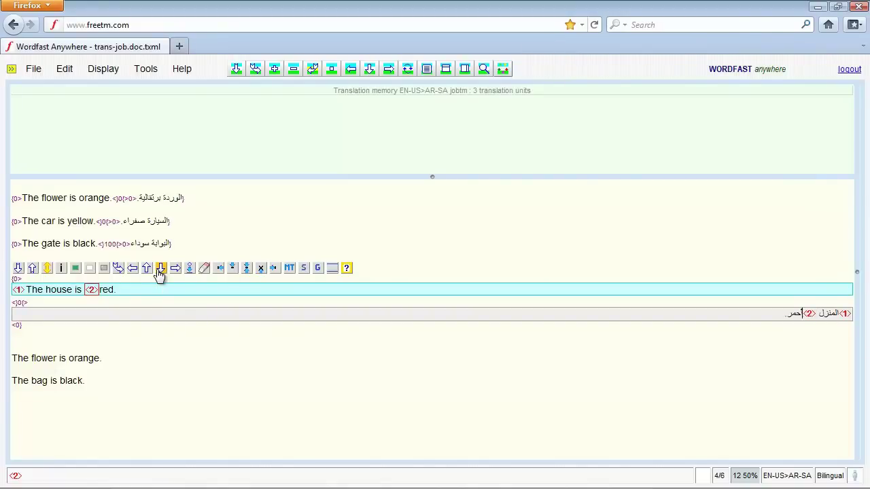
# Step: Accept the flower sentence's TM match and translate the bag sentence as 'الحقيبة سوداء'
pyautogui.hotkey('alt', 'Down')
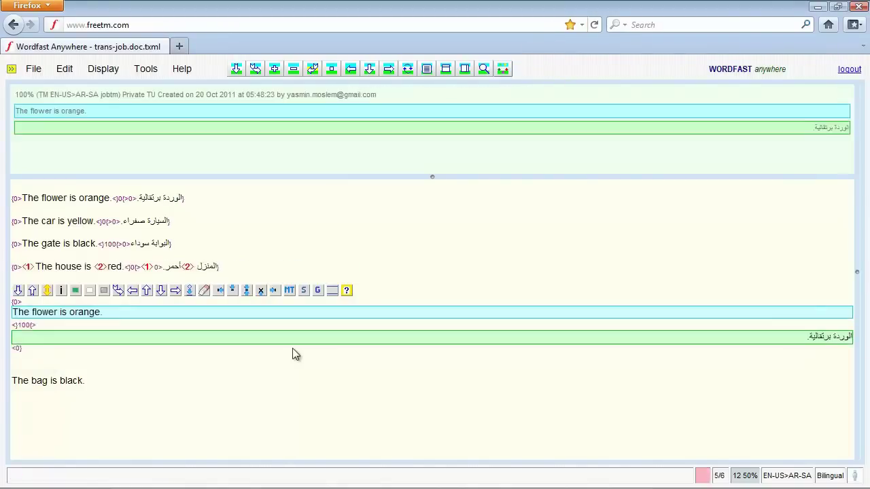
pyautogui.hotkey('alt', 'Down')
pyautogui.write('الحقيبة')
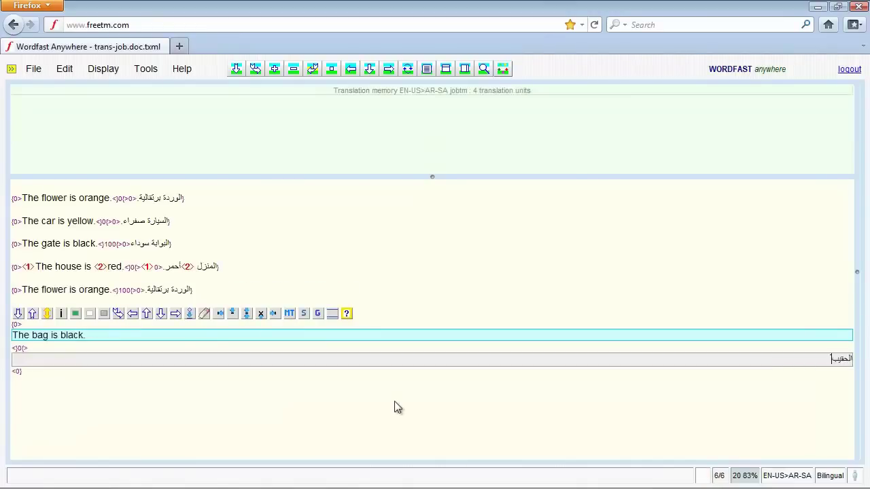
pyautogui.write(' سوداء')
pyautogui.hotkey('alt', 'Down')
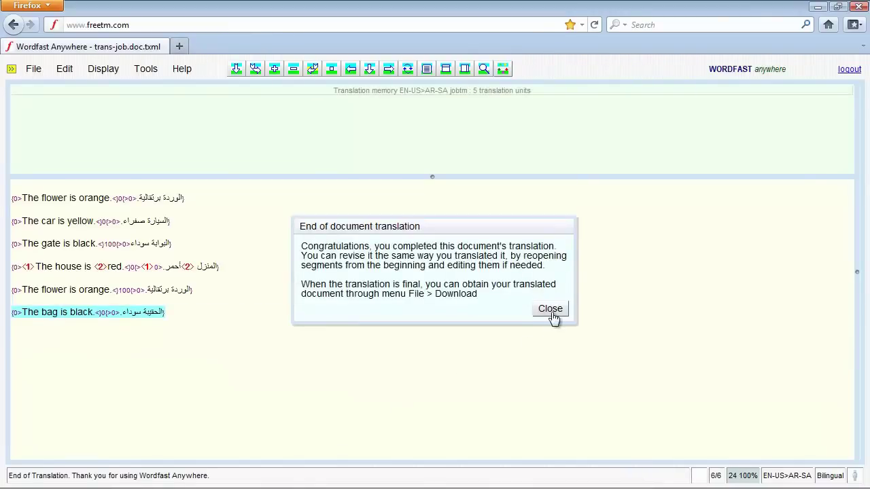
# Step: Download the translated trans-job.doc.txml directly to the browser and save it to disk
pyautogui.click(552, 310)
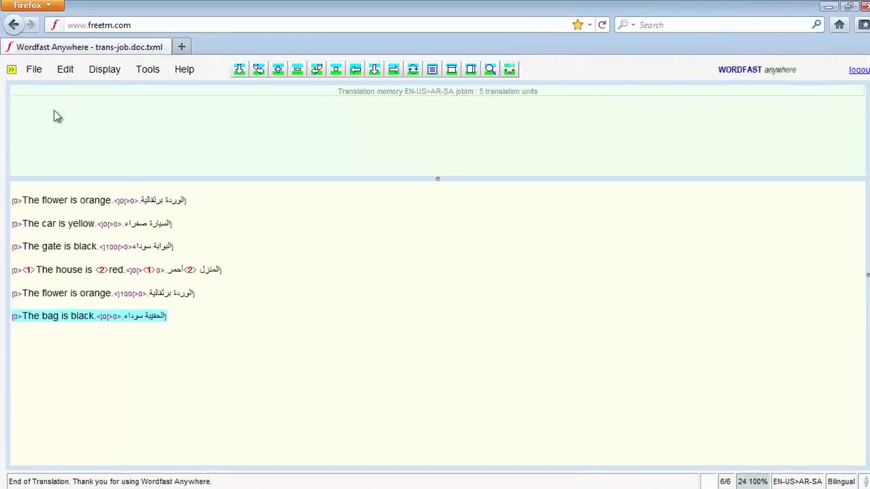
pyautogui.click(35, 70)
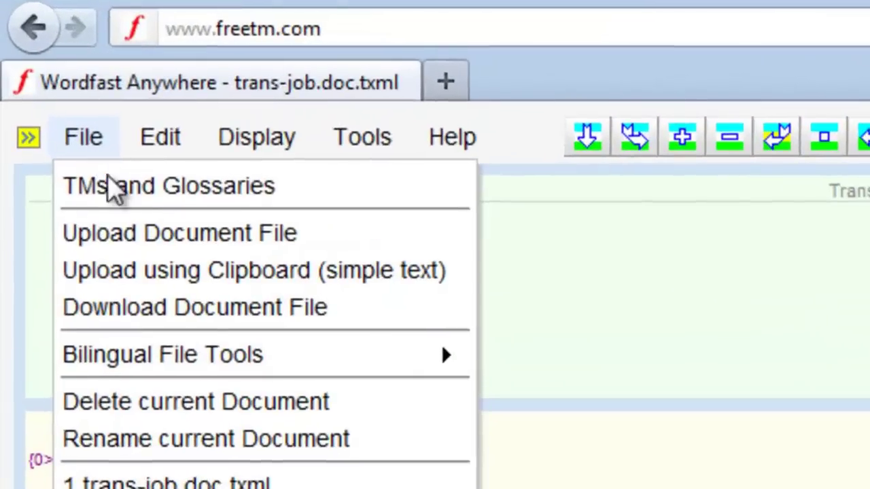
pyautogui.click(343, 307)
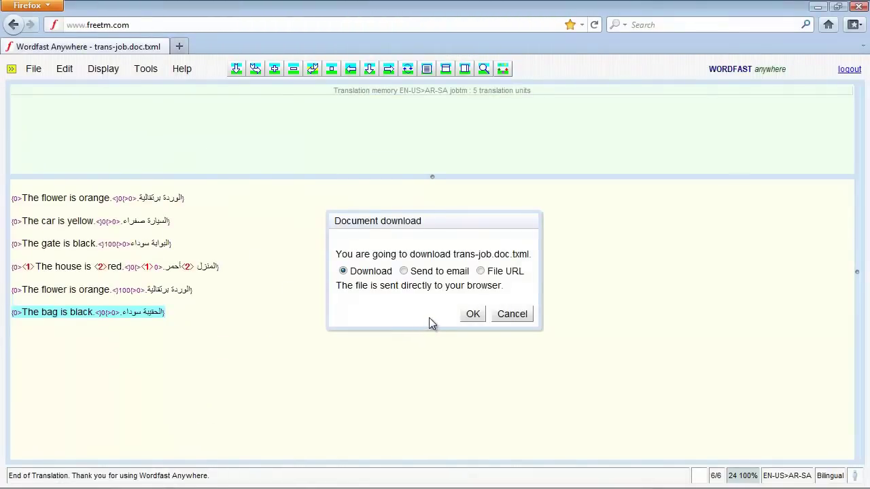
pyautogui.click(425, 275)
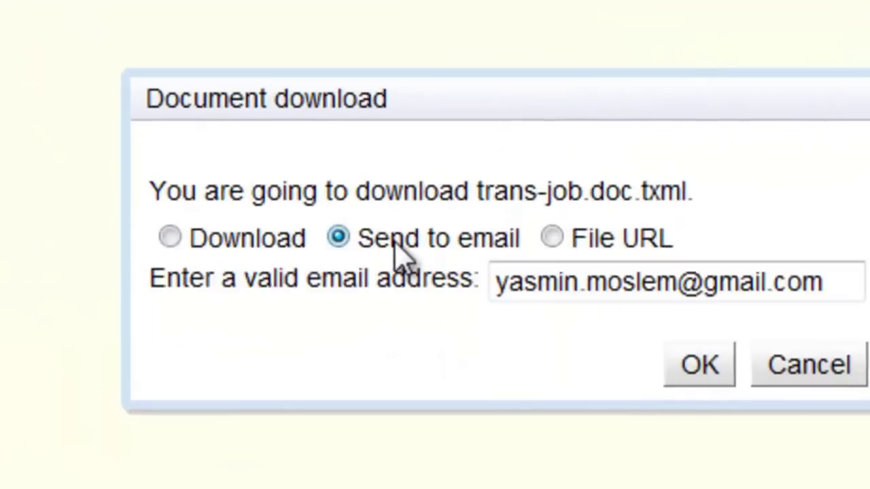
pyautogui.click(550, 241)
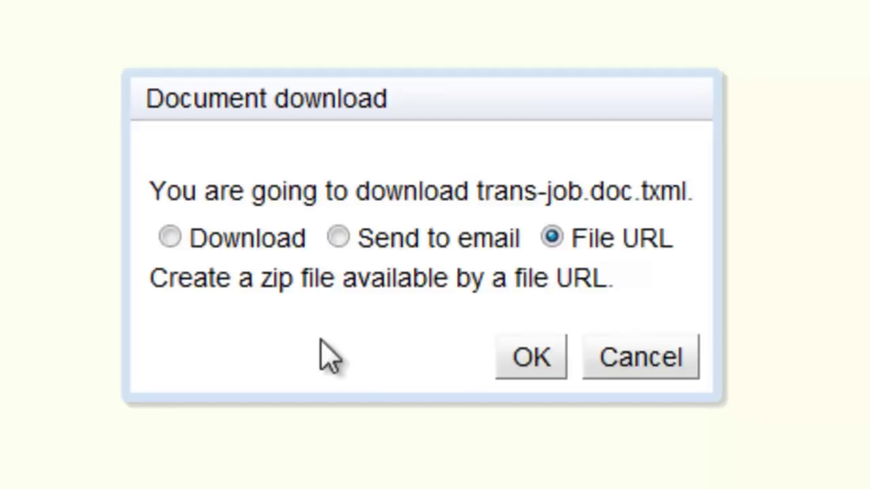
pyautogui.click(246, 246)
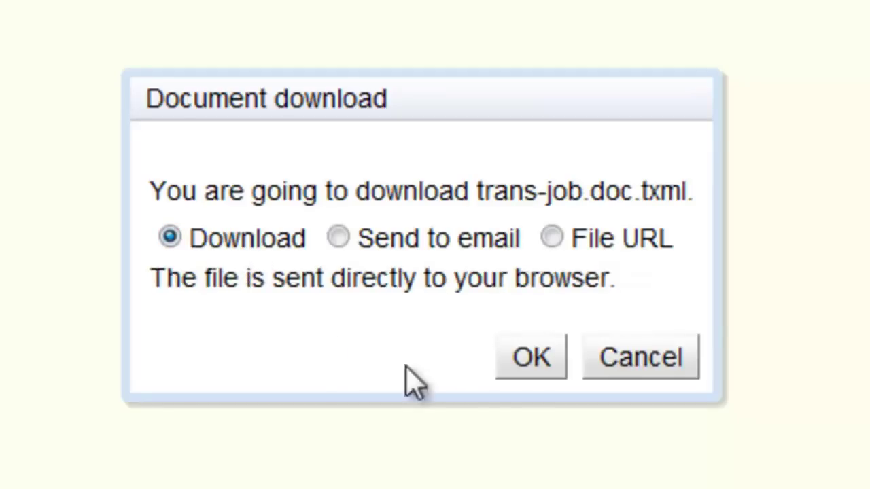
pyautogui.click(541, 361)
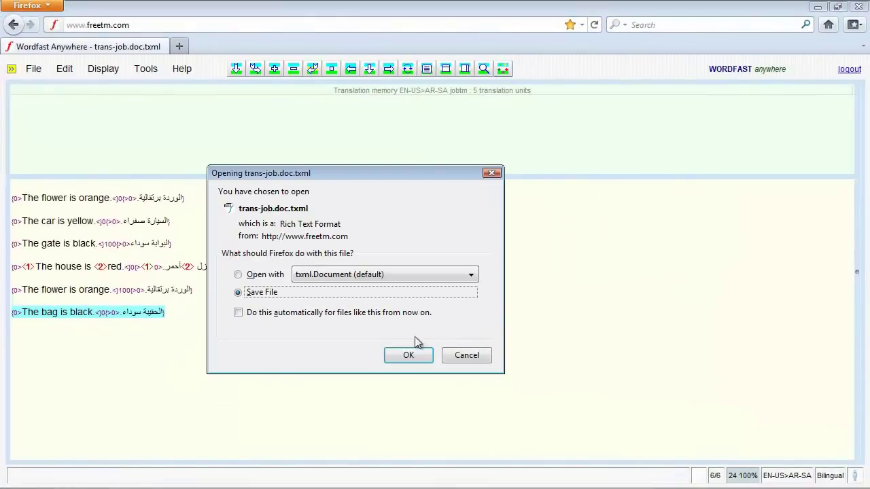
pyautogui.click(408, 356)
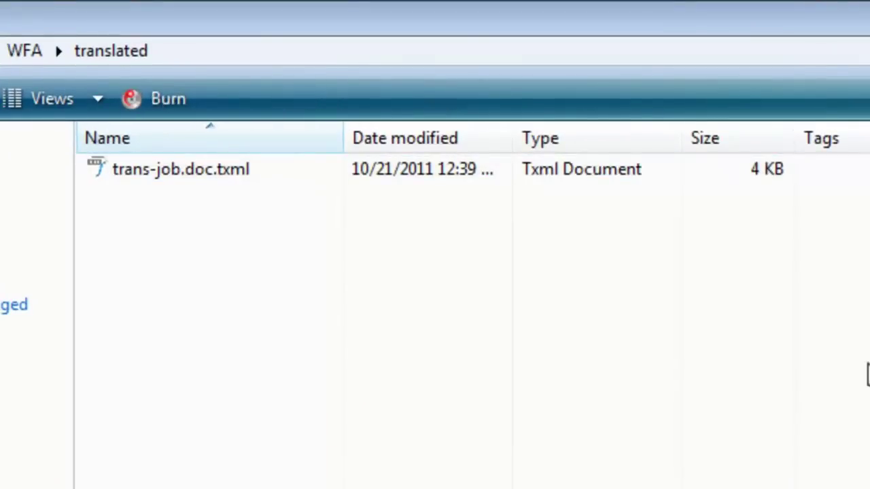
# Step: Select the saved trans-job.doc.txml in the WFA\translated folder
pyautogui.click(194, 175)
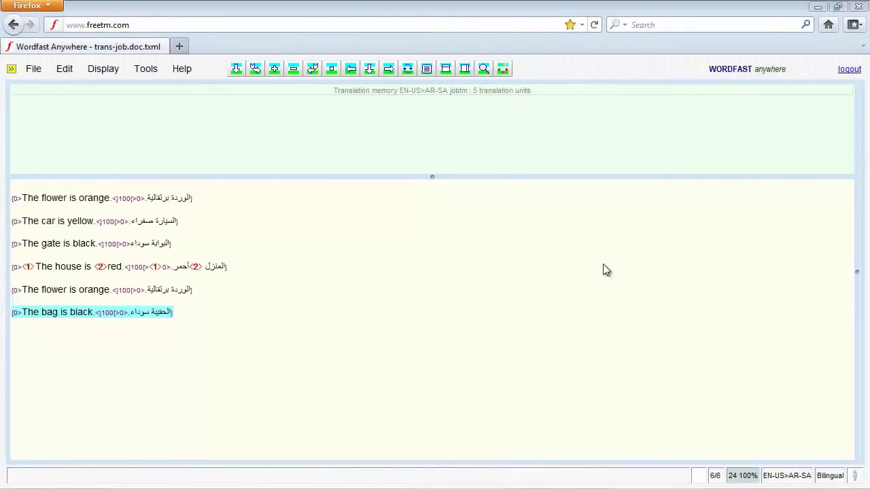
# Step: Download the en-us>ar-sa jobtm memory in Wordfast TM format as a direct browser download
pyautogui.click(505, 70)
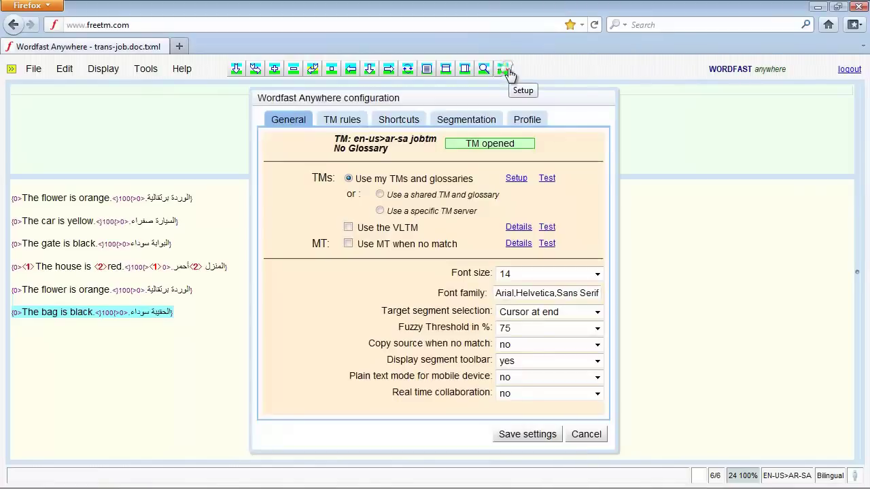
pyautogui.click(515, 180)
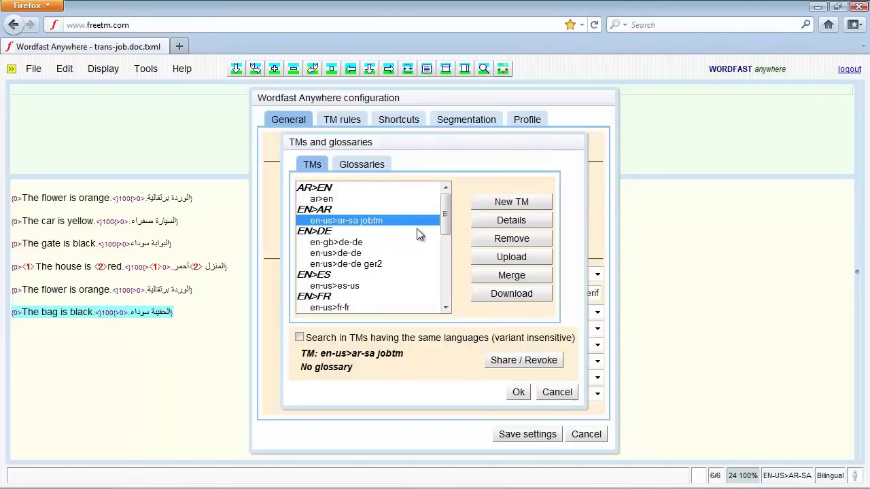
pyautogui.click(496, 293)
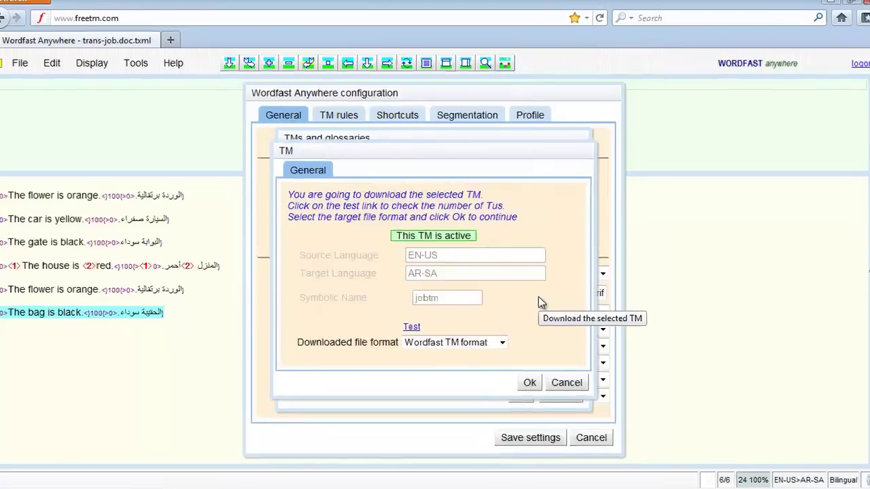
pyautogui.click(503, 343)
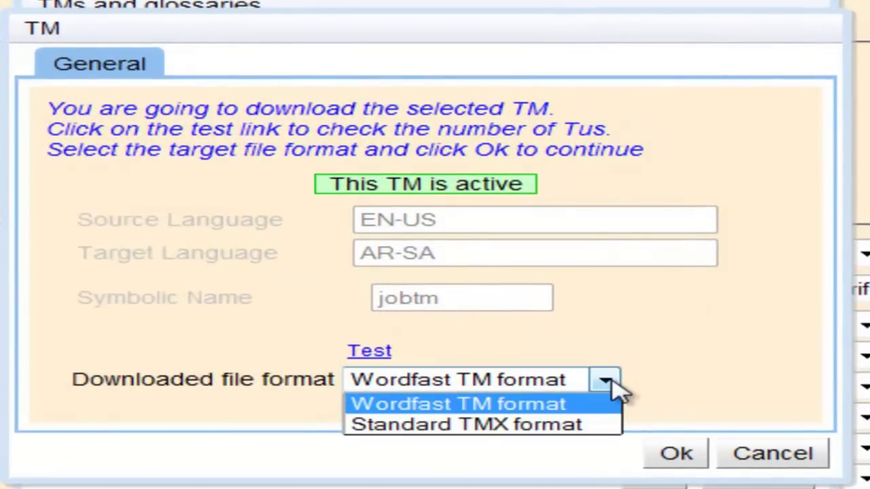
pyautogui.click(612, 381)
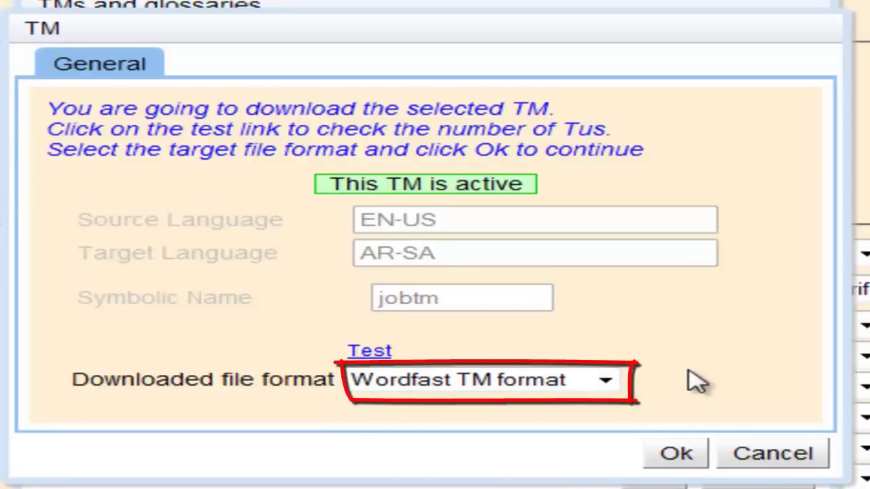
pyautogui.click(676, 450)
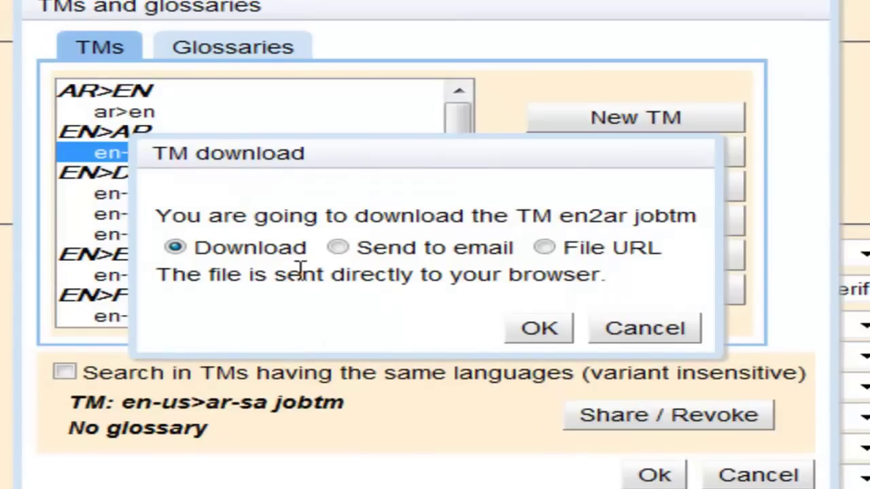
pyautogui.click(338, 248)
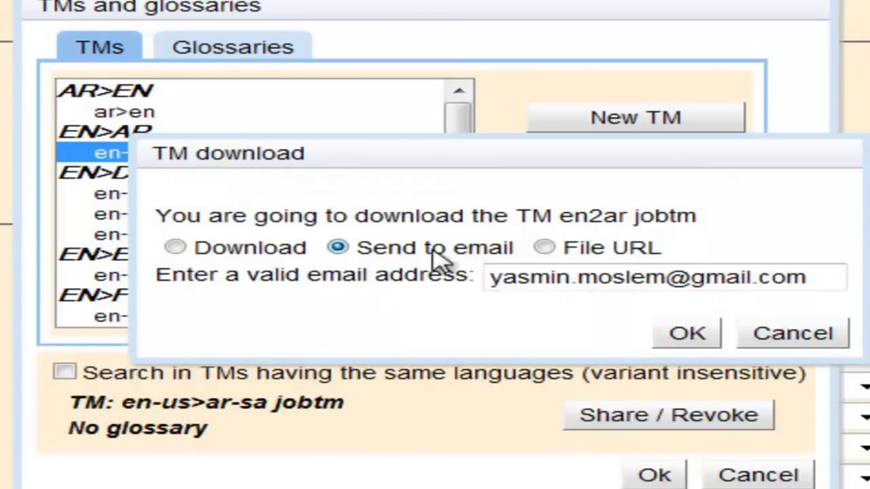
pyautogui.click(544, 249)
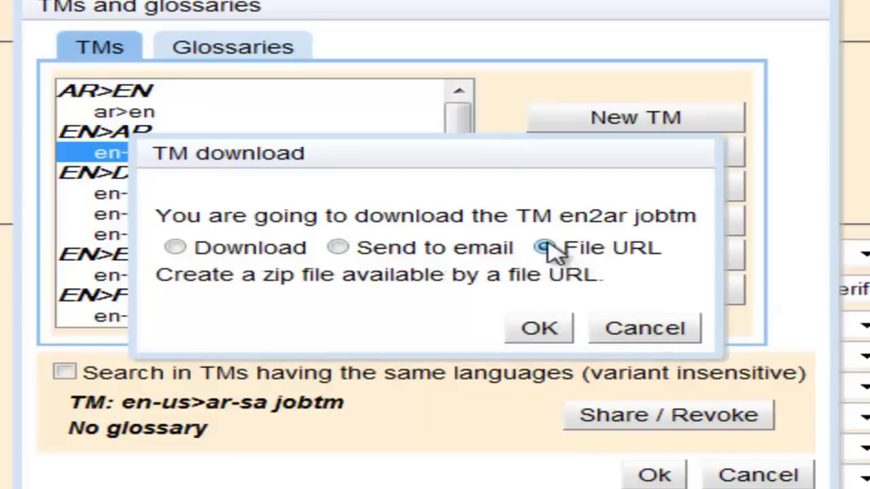
pyautogui.click(178, 248)
pyautogui.click(537, 330)
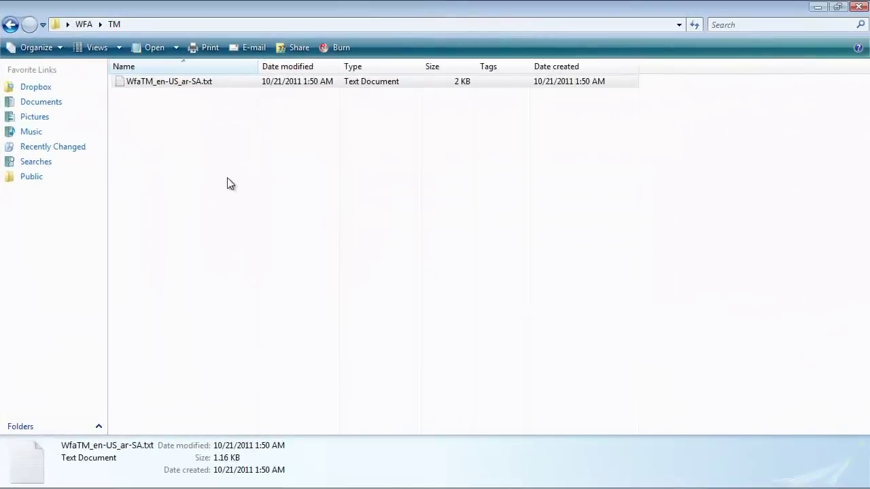
# Step: Open WfaTM_en-US_ar-SA.txt in Notepad, scroll through its five translation units, then close it
pyautogui.doubleClick(206, 87)
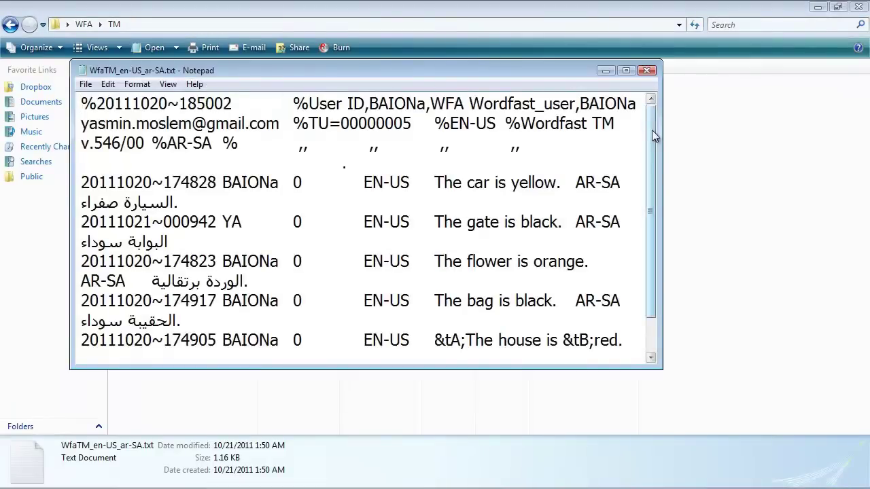
pyautogui.moveTo(651, 130); pyautogui.dragTo(658, 192)
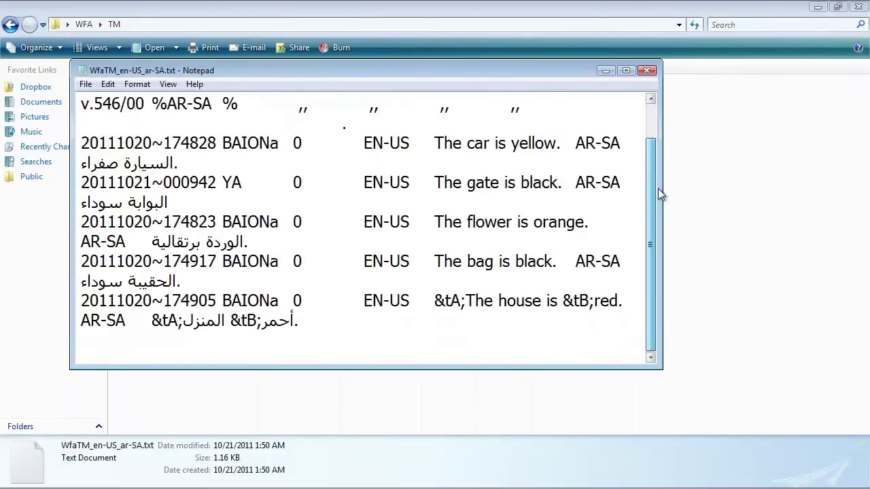
pyautogui.scroll(1, 658, 194)
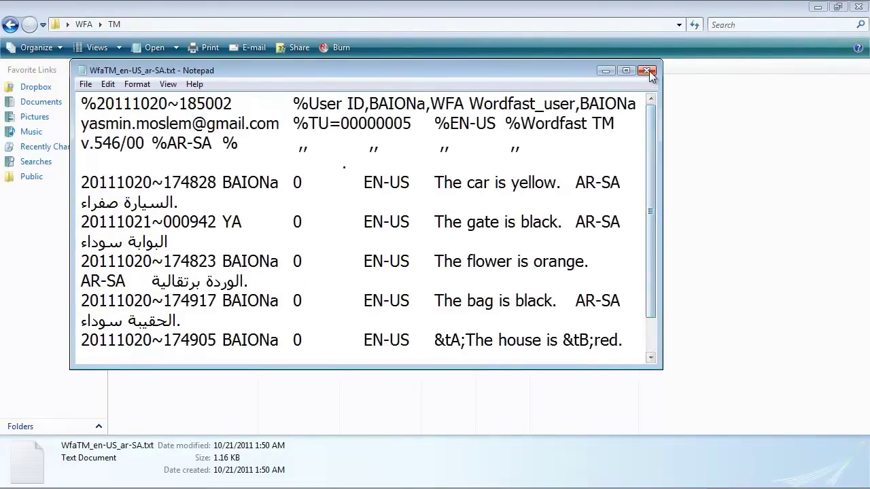
pyautogui.click(647, 70)
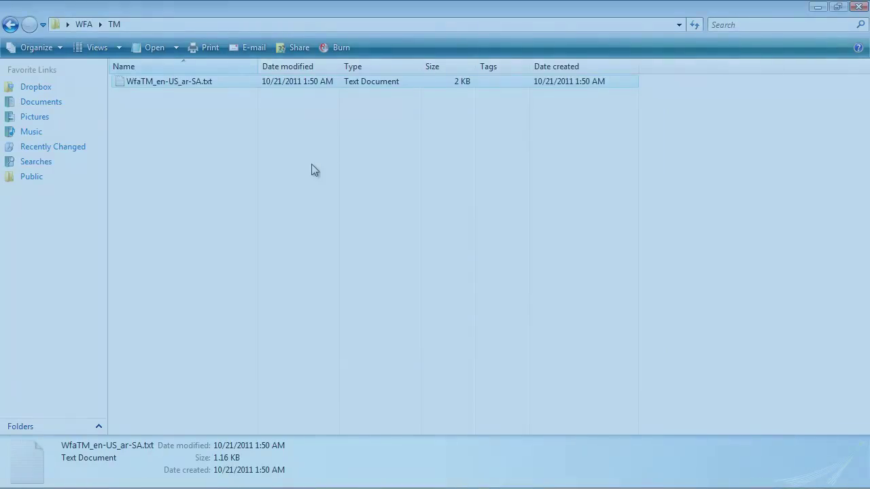